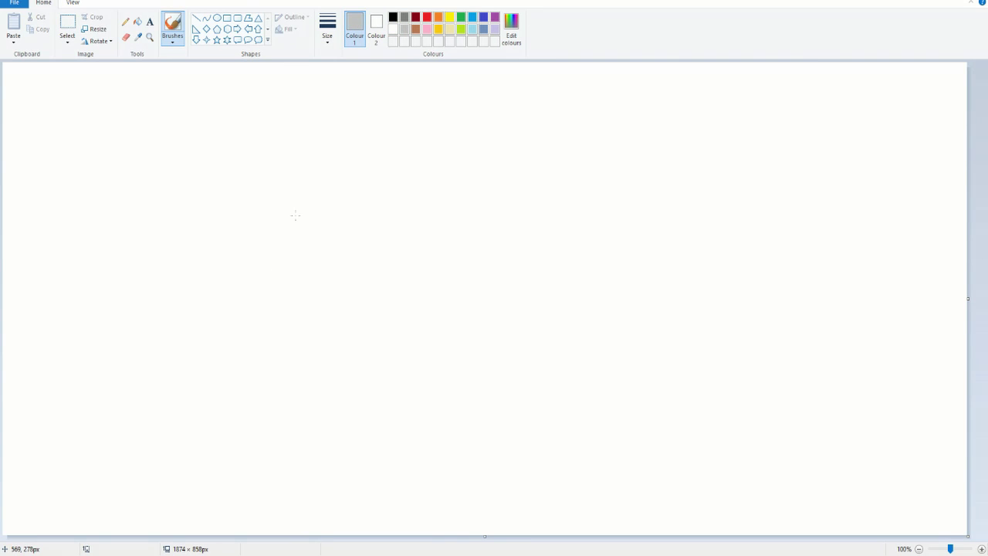
Step: Sketch a rough grey head circle with a few inner construction arcs
{"action": "left_click_drag", "start_coordinate": [291, 159], "coordinate": [342, 357]}
{"action": "key", "text": "ctrl+z"}
{"action": "left_click_drag", "start_coordinate": [265, 209], "coordinate": [419, 158]}
{"action": "left_click_drag", "start_coordinate": [265, 185], "coordinate": [294, 292]}
{"action": "left_click_drag", "start_coordinate": [257, 238], "coordinate": [416, 326]}
{"action": "left_click_drag", "start_coordinate": [427, 191], "coordinate": [370, 339]}
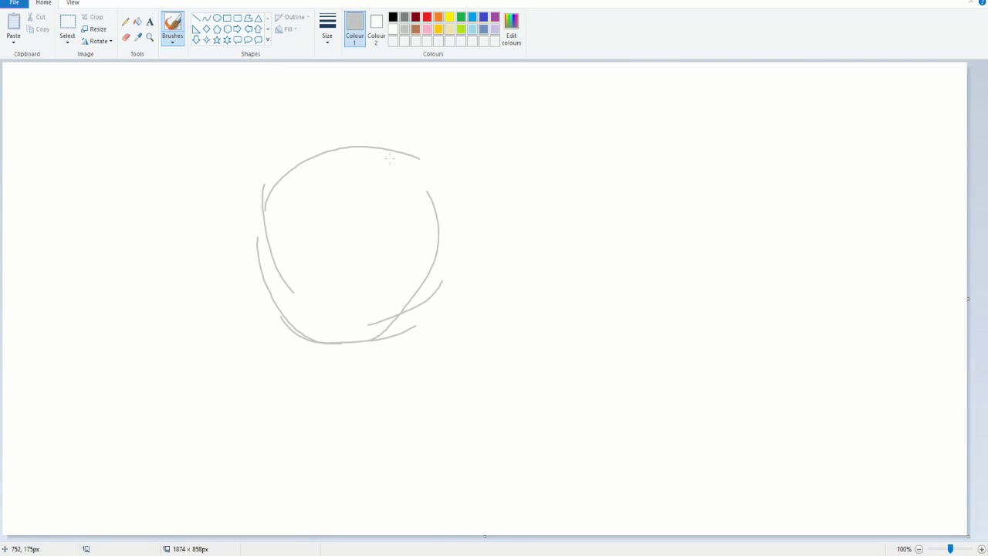
{"action": "left_click_drag", "start_coordinate": [343, 165], "coordinate": [432, 231]}
{"action": "left_click_drag", "start_coordinate": [378, 169], "coordinate": [436, 237]}
{"action": "left_click_drag", "start_coordinate": [353, 282], "coordinate": [411, 312]}
Step: Add grey cross guidelines, eye circles and nose and mouth marks to the face
{"action": "left_click_drag", "start_coordinate": [325, 161], "coordinate": [346, 377]}
{"action": "left_click_drag", "start_coordinate": [251, 266], "coordinate": [411, 268]}
{"action": "left_click_drag", "start_coordinate": [272, 276], "coordinate": [438, 235]}
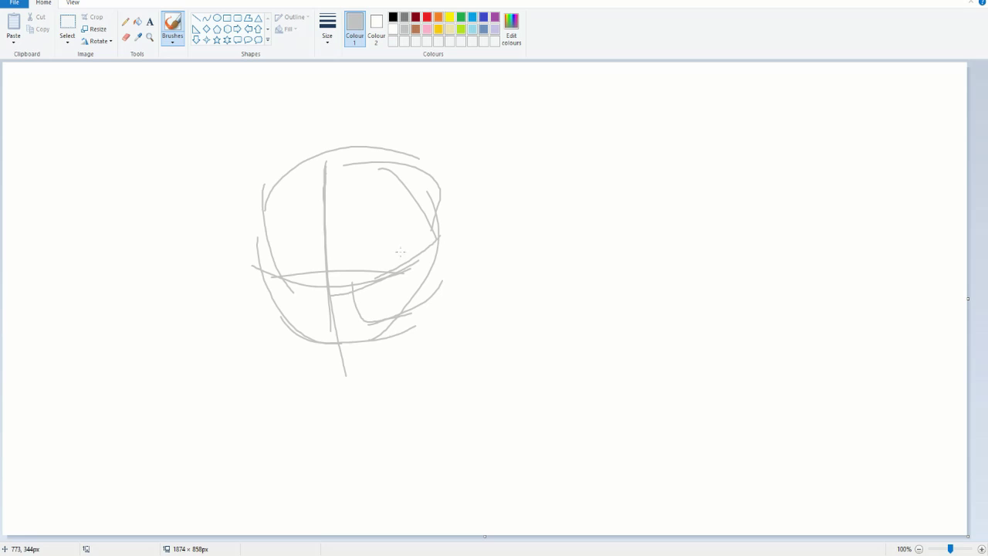
{"action": "left_click_drag", "start_coordinate": [284, 167], "coordinate": [307, 371]}
{"action": "mouse_move", "coordinate": [275, 224]}
{"action": "left_mouse_down"}
{"action": "mouse_move", "coordinate": [294, 292]}
{"action": "mouse_move", "coordinate": [355, 277]}
{"action": "mouse_move", "coordinate": [325, 302]}
{"action": "left_mouse_up"}
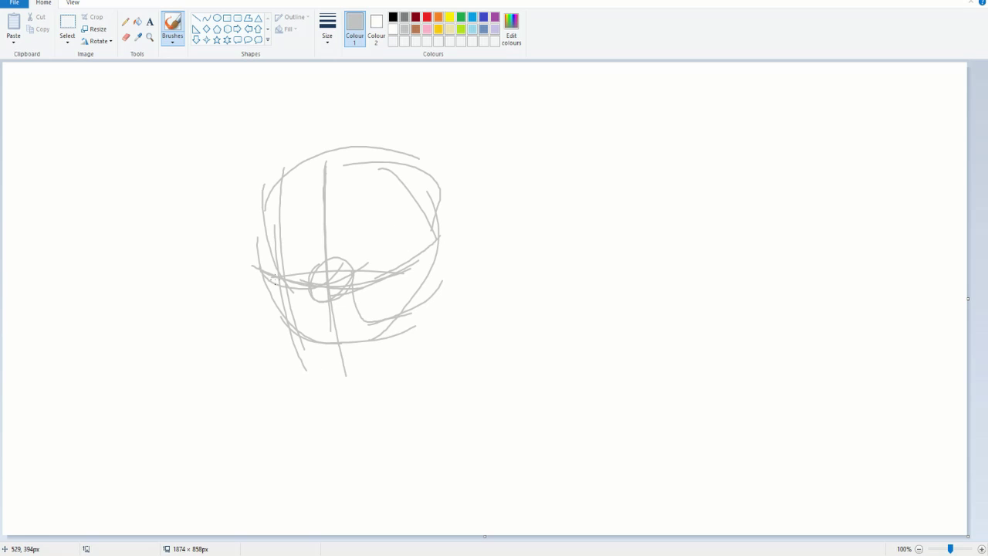
{"action": "mouse_move", "coordinate": [286, 270]}
{"action": "left_mouse_down"}
{"action": "mouse_move", "coordinate": [289, 293]}
{"action": "mouse_move", "coordinate": [317, 306]}
{"action": "mouse_move", "coordinate": [309, 319]}
{"action": "left_mouse_up"}
{"action": "left_click_drag", "start_coordinate": [249, 228], "coordinate": [257, 266]}
Step: Sketch loose grey hair contours around the head, plus the jaw and chin lines
{"action": "left_click_drag", "start_coordinate": [272, 262], "coordinate": [302, 232]}
{"action": "mouse_move", "coordinate": [313, 278]}
{"action": "left_mouse_down"}
{"action": "mouse_move", "coordinate": [343, 206]}
{"action": "mouse_move", "coordinate": [336, 259]}
{"action": "left_mouse_up"}
{"action": "left_click_drag", "start_coordinate": [356, 293], "coordinate": [422, 332]}
{"action": "left_click_drag", "start_coordinate": [432, 179], "coordinate": [448, 300]}
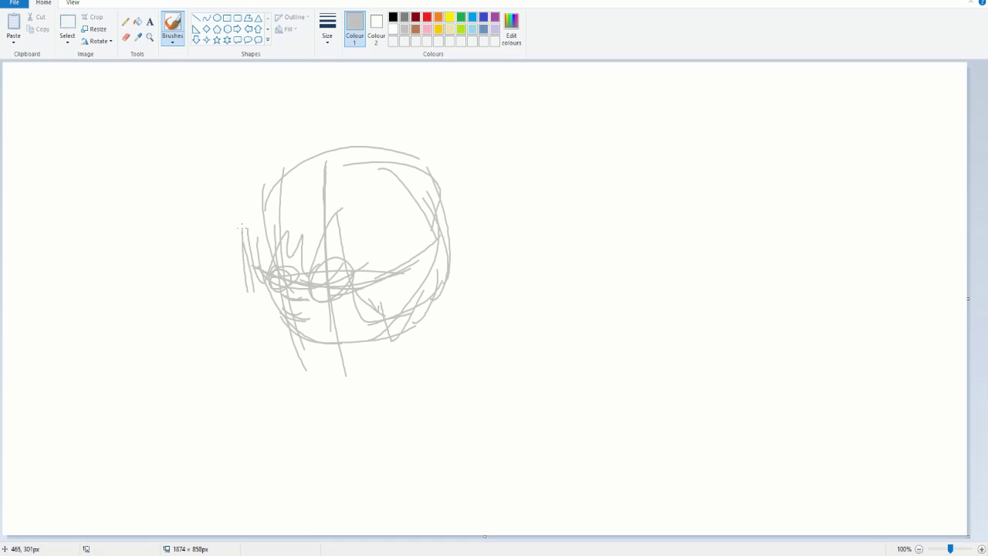
{"action": "left_click_drag", "start_coordinate": [355, 125], "coordinate": [236, 266]}
{"action": "mouse_move", "coordinate": [374, 139]}
{"action": "left_mouse_down"}
{"action": "mouse_move", "coordinate": [417, 178]}
{"action": "mouse_move", "coordinate": [423, 323]}
{"action": "left_mouse_up"}
{"action": "left_click_drag", "start_coordinate": [266, 278], "coordinate": [295, 349]}
{"action": "left_click_drag", "start_coordinate": [273, 306], "coordinate": [385, 322]}
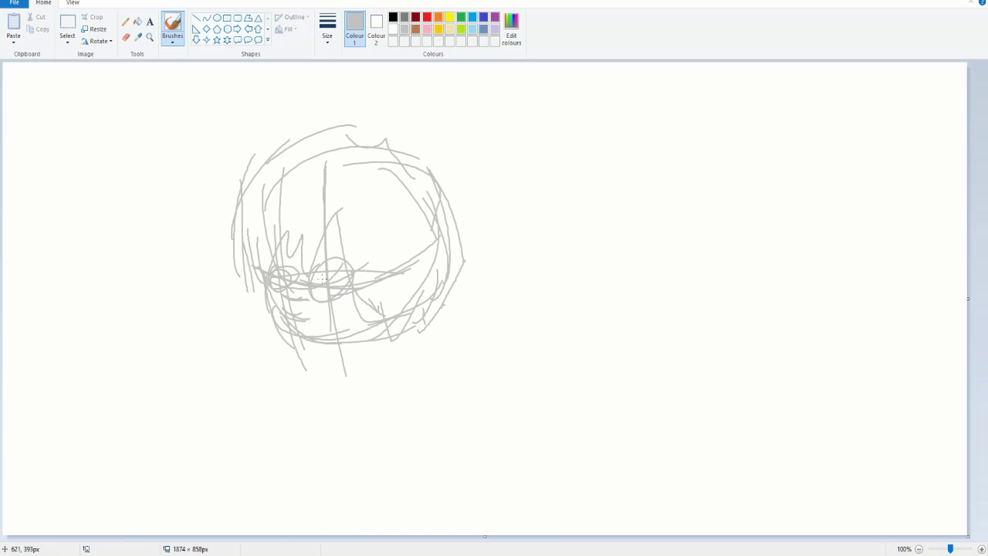
Step: Ink the jaw and chin in thick black, redoing the stroke until it sits right
{"action": "left_click", "coordinate": [393, 17]}
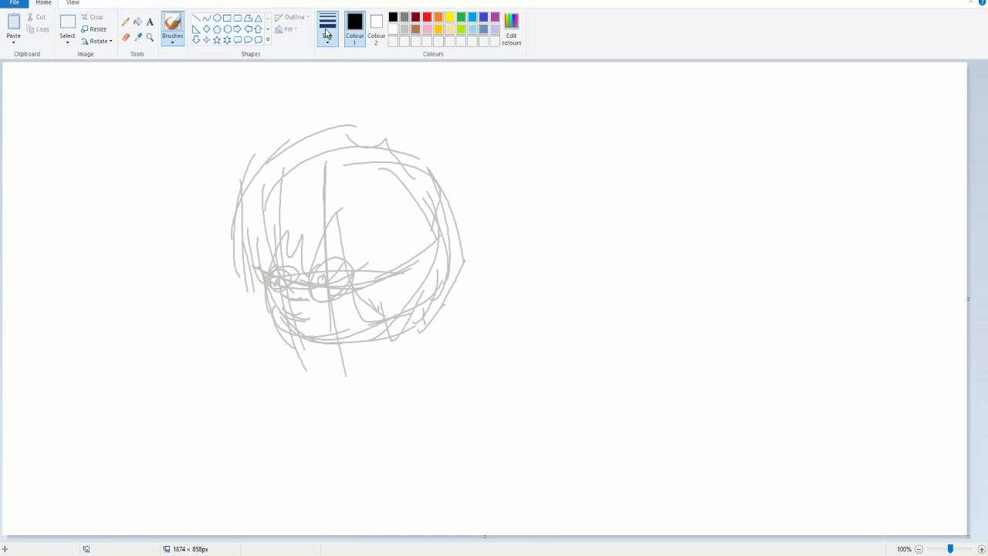
{"action": "left_click_drag", "start_coordinate": [270, 271], "coordinate": [358, 325]}
{"action": "key", "text": "ctrl+z"}
{"action": "mouse_move", "coordinate": [266, 276]}
{"action": "left_mouse_down"}
{"action": "mouse_move", "coordinate": [273, 308]}
{"action": "mouse_move", "coordinate": [363, 320]}
{"action": "left_mouse_up"}
{"action": "key", "text": "ctrl+z"}
{"action": "key", "text": "ctrl+z"}
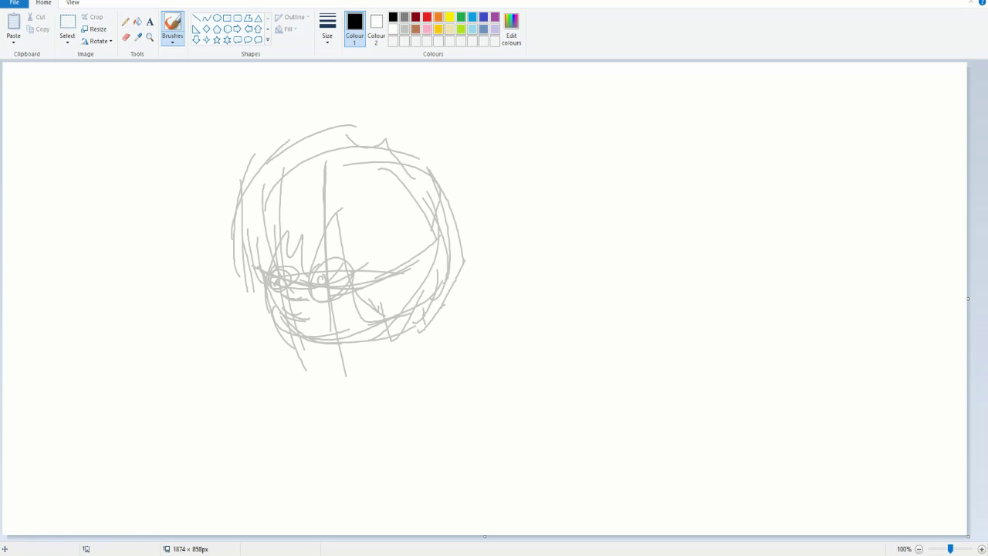
{"action": "left_click_drag", "start_coordinate": [265, 276], "coordinate": [376, 332]}
Step: Ink the smile, nose, eye circles, left side of the head and hair top in black
{"action": "key", "text": "ctrl+z"}
{"action": "mouse_move", "coordinate": [280, 316]}
{"action": "left_mouse_down"}
{"action": "mouse_move", "coordinate": [317, 324]}
{"action": "mouse_move", "coordinate": [302, 299]}
{"action": "left_mouse_up"}
{"action": "key", "text": "ctrl+z"}
{"action": "mouse_move", "coordinate": [280, 265]}
{"action": "left_mouse_down"}
{"action": "mouse_move", "coordinate": [321, 263]}
{"action": "mouse_move", "coordinate": [280, 277]}
{"action": "mouse_move", "coordinate": [320, 274]}
{"action": "mouse_move", "coordinate": [294, 235]}
{"action": "mouse_move", "coordinate": [357, 309]}
{"action": "mouse_move", "coordinate": [391, 330]}
{"action": "mouse_move", "coordinate": [445, 269]}
{"action": "mouse_move", "coordinate": [440, 189]}
{"action": "left_mouse_up"}
{"action": "key", "text": "ctrl+z"}
{"action": "mouse_move", "coordinate": [261, 307]}
{"action": "left_mouse_down"}
{"action": "mouse_move", "coordinate": [240, 187]}
{"action": "mouse_move", "coordinate": [282, 139]}
{"action": "mouse_move", "coordinate": [440, 198]}
{"action": "left_mouse_up"}
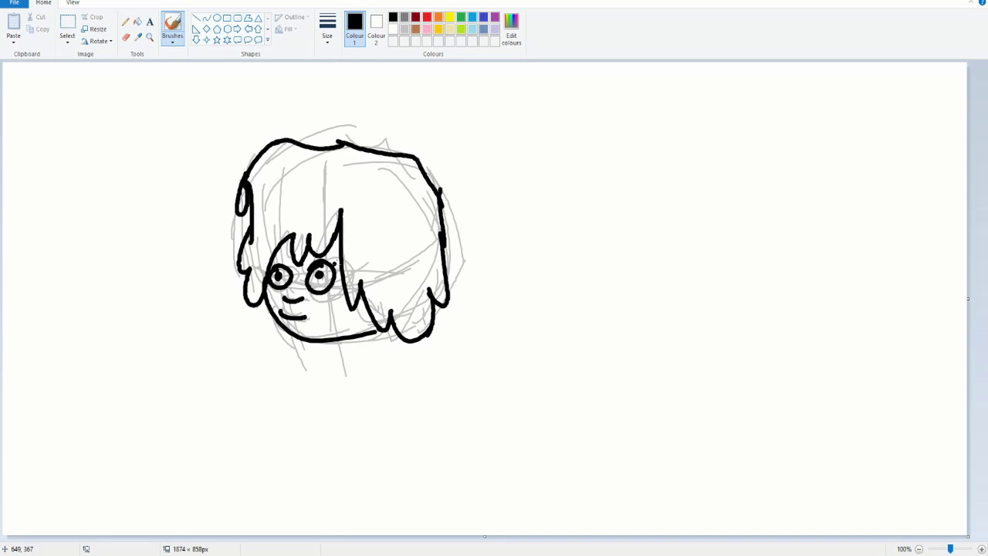
Step: Select the hair top with a free-form selection and shift it slightly lower
{"action": "left_click", "coordinate": [67, 43]}
{"action": "left_click", "coordinate": [73, 79]}
{"action": "mouse_move", "coordinate": [219, 253]}
{"action": "left_mouse_down"}
{"action": "mouse_move", "coordinate": [229, 234]}
{"action": "mouse_move", "coordinate": [221, 253]}
{"action": "left_mouse_up"}
{"action": "left_click_drag", "start_coordinate": [274, 159], "coordinate": [268, 189]}
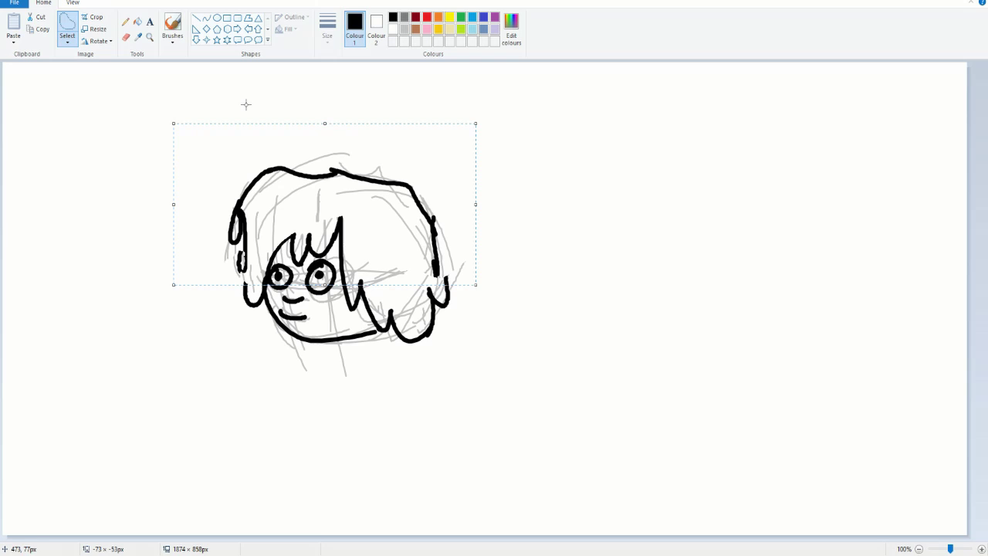
Step: Drop the moved hair into place and flood-fill the hair sections yellow
{"action": "left_click", "coordinate": [172, 27]}
{"action": "left_click", "coordinate": [138, 21]}
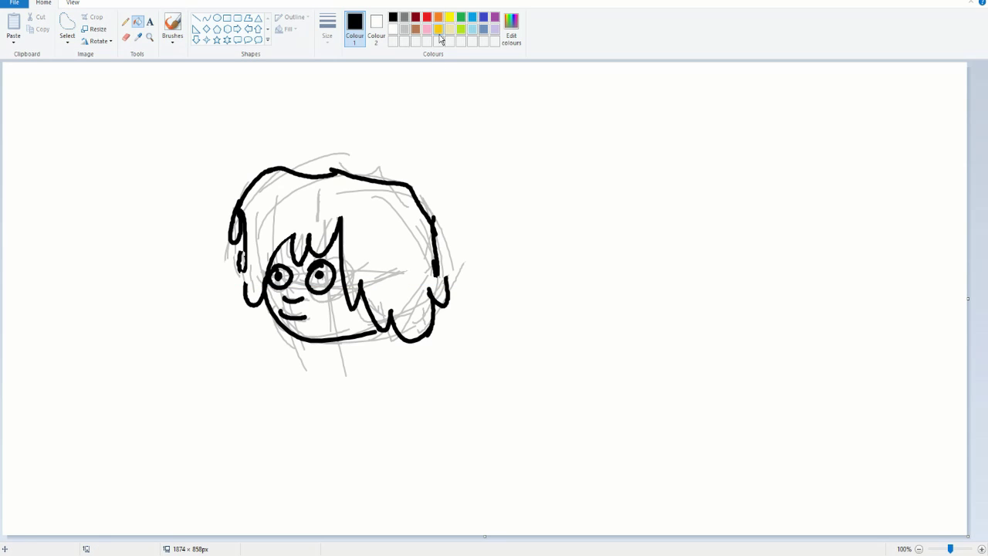
{"action": "left_click", "coordinate": [449, 17]}
{"action": "left_click", "coordinate": [369, 215]}
{"action": "left_click", "coordinate": [289, 185]}
Step: Brush yellow over the top-left gap and the white strip inside the hair
{"action": "left_click", "coordinate": [172, 27]}
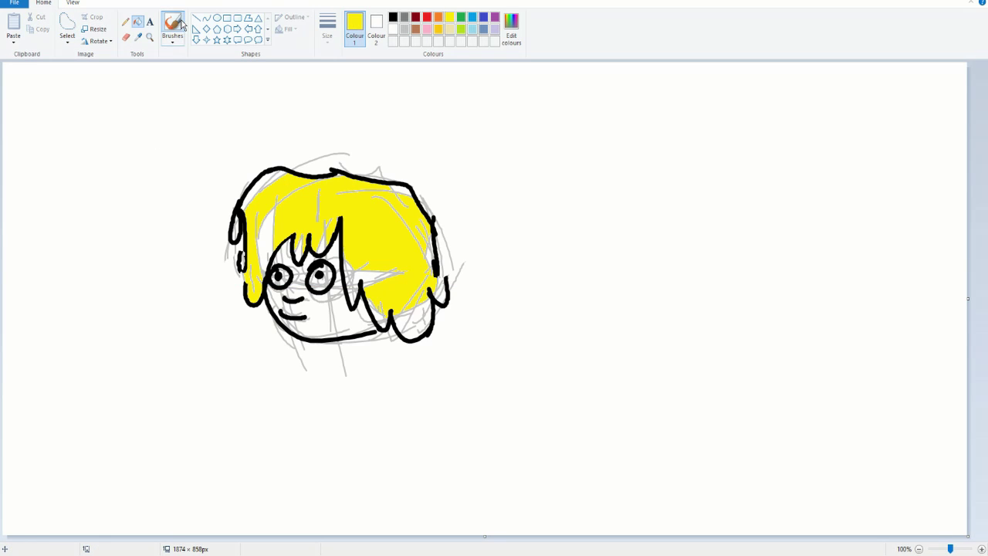
{"action": "mouse_move", "coordinate": [256, 202]}
{"action": "left_mouse_down"}
{"action": "mouse_move", "coordinate": [241, 181]}
{"action": "mouse_move", "coordinate": [274, 171]}
{"action": "mouse_move", "coordinate": [246, 198]}
{"action": "left_mouse_up"}
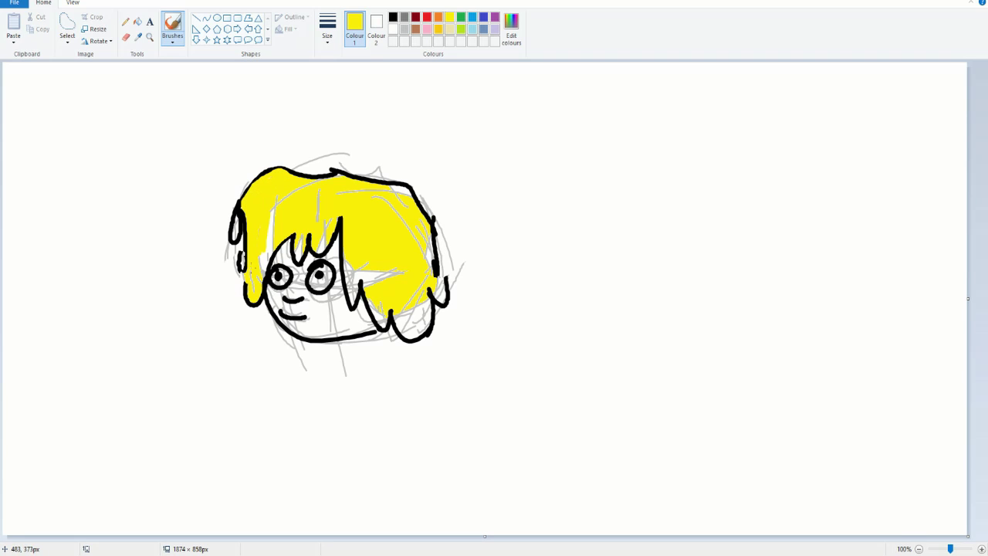
{"action": "left_click_drag", "start_coordinate": [266, 267], "coordinate": [275, 201]}
{"action": "left_click_drag", "start_coordinate": [135, 186], "coordinate": [147, 224]}
{"action": "left_click_drag", "start_coordinate": [169, 161], "coordinate": [184, 192]}
{"action": "left_click_drag", "start_coordinate": [177, 173], "coordinate": [195, 221]}
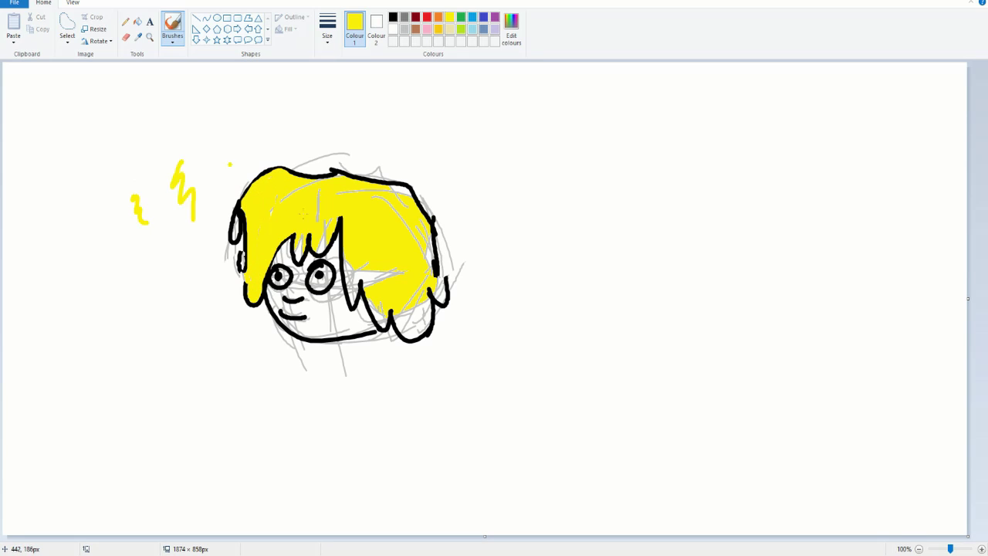
{"action": "key", "text": "ctrl+z"}
{"action": "key", "text": "ctrl+z"}
{"action": "key", "text": "ctrl+z"}
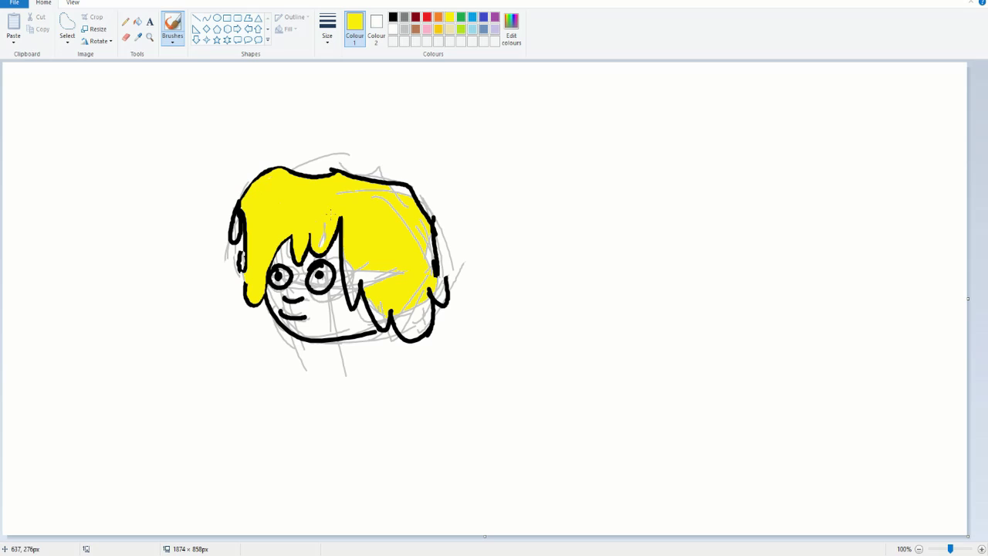
Step: Touch up remaining white gaps yellow: left loop, top-right edge, lower-right lock and beside the right eye
{"action": "left_click_drag", "start_coordinate": [236, 211], "coordinate": [236, 232]}
{"action": "mouse_move", "coordinate": [391, 184]}
{"action": "left_mouse_down"}
{"action": "mouse_move", "coordinate": [431, 266]}
{"action": "mouse_move", "coordinate": [434, 232]}
{"action": "left_mouse_up"}
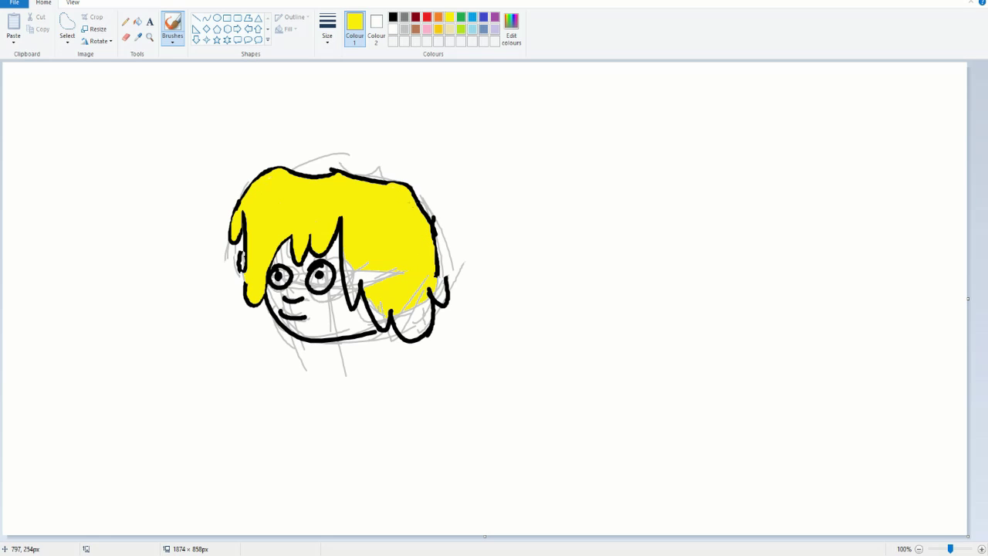
{"action": "left_click_drag", "start_coordinate": [433, 288], "coordinate": [441, 298]}
{"action": "mouse_move", "coordinate": [346, 267]}
{"action": "left_mouse_down"}
{"action": "mouse_move", "coordinate": [380, 325]}
{"action": "mouse_move", "coordinate": [390, 307]}
{"action": "mouse_move", "coordinate": [372, 284]}
{"action": "mouse_move", "coordinate": [403, 331]}
{"action": "mouse_move", "coordinate": [427, 301]}
{"action": "left_mouse_up"}
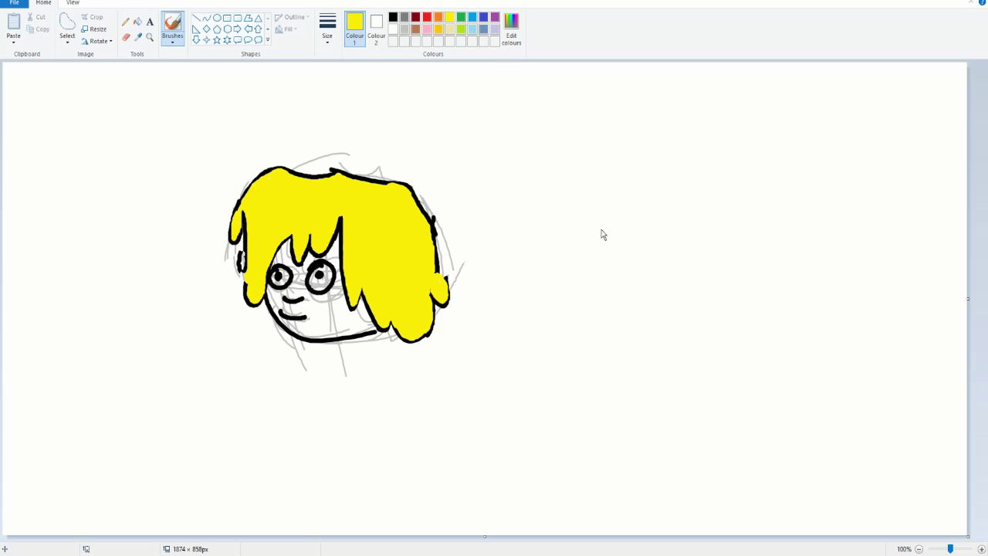
Step: Brush tan over the forehead, eye area and cheek, then paint white around the right pupil
{"action": "left_click", "coordinate": [407, 332]}
{"action": "mouse_move", "coordinate": [274, 251]}
{"action": "left_mouse_down"}
{"action": "mouse_move", "coordinate": [292, 241]}
{"action": "mouse_move", "coordinate": [305, 266]}
{"action": "mouse_move", "coordinate": [332, 245]}
{"action": "mouse_move", "coordinate": [347, 305]}
{"action": "mouse_move", "coordinate": [371, 294]}
{"action": "mouse_move", "coordinate": [370, 328]}
{"action": "mouse_move", "coordinate": [299, 331]}
{"action": "mouse_move", "coordinate": [343, 338]}
{"action": "mouse_move", "coordinate": [360, 337]}
{"action": "mouse_move", "coordinate": [361, 326]}
{"action": "mouse_move", "coordinate": [340, 323]}
{"action": "mouse_move", "coordinate": [347, 306]}
{"action": "mouse_move", "coordinate": [317, 325]}
{"action": "mouse_move", "coordinate": [340, 297]}
{"action": "mouse_move", "coordinate": [309, 327]}
{"action": "mouse_move", "coordinate": [270, 288]}
{"action": "mouse_move", "coordinate": [281, 308]}
{"action": "mouse_move", "coordinate": [302, 313]}
{"action": "mouse_move", "coordinate": [336, 296]}
{"action": "mouse_move", "coordinate": [282, 301]}
{"action": "mouse_move", "coordinate": [289, 275]}
{"action": "left_mouse_up"}
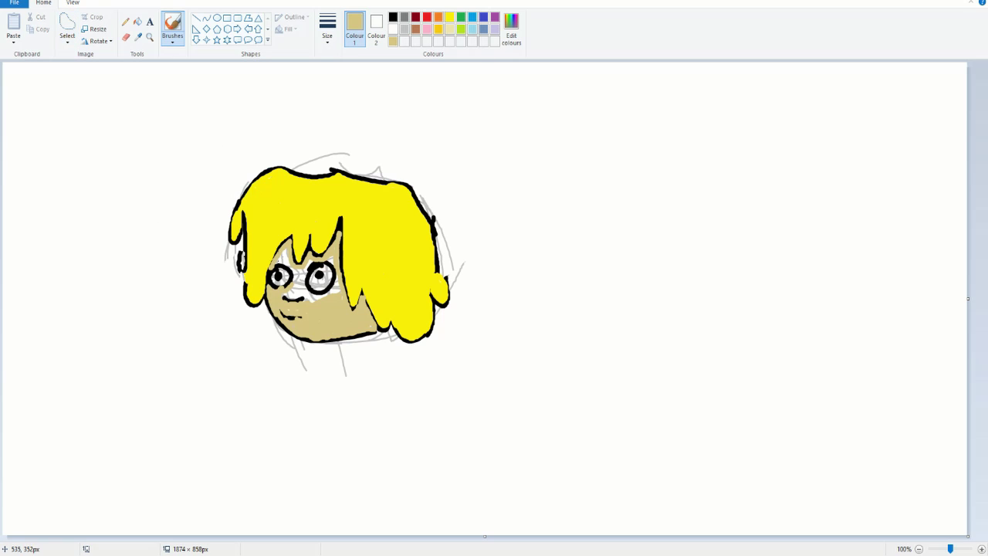
{"action": "mouse_move", "coordinate": [287, 255]}
{"action": "left_mouse_down"}
{"action": "mouse_move", "coordinate": [290, 279]}
{"action": "mouse_move", "coordinate": [317, 292]}
{"action": "mouse_move", "coordinate": [300, 278]}
{"action": "mouse_move", "coordinate": [313, 261]}
{"action": "left_mouse_up"}
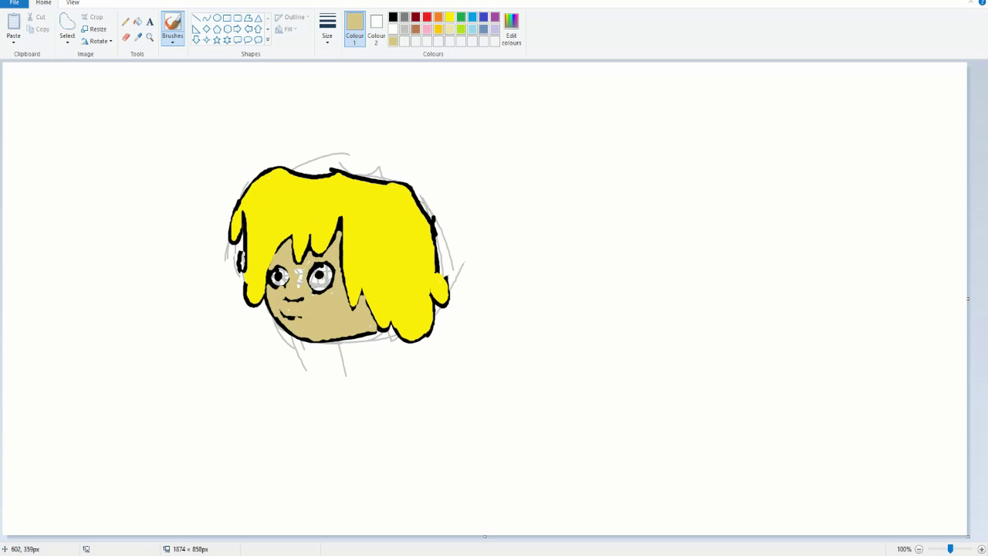
{"action": "left_click", "coordinate": [393, 29]}
{"action": "mouse_move", "coordinate": [309, 270]}
{"action": "left_mouse_down"}
{"action": "mouse_move", "coordinate": [313, 290]}
{"action": "mouse_move", "coordinate": [326, 286]}
{"action": "mouse_move", "coordinate": [322, 274]}
{"action": "left_mouse_up"}
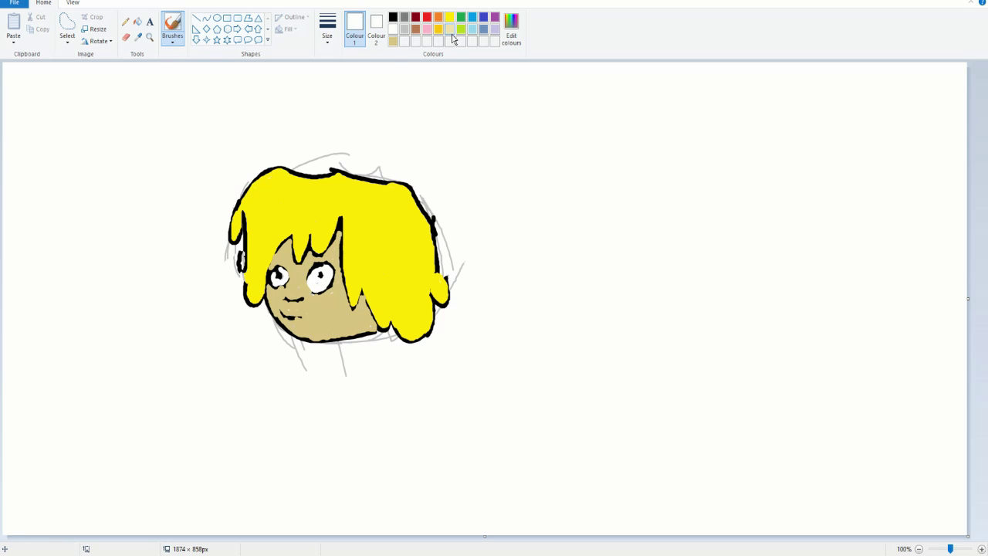
Step: Sample the hair yellow and brush darker-yellow shading on the left edge, bangs and top-left edge
{"action": "left_click", "coordinate": [139, 37]}
{"action": "left_click", "coordinate": [332, 193]}
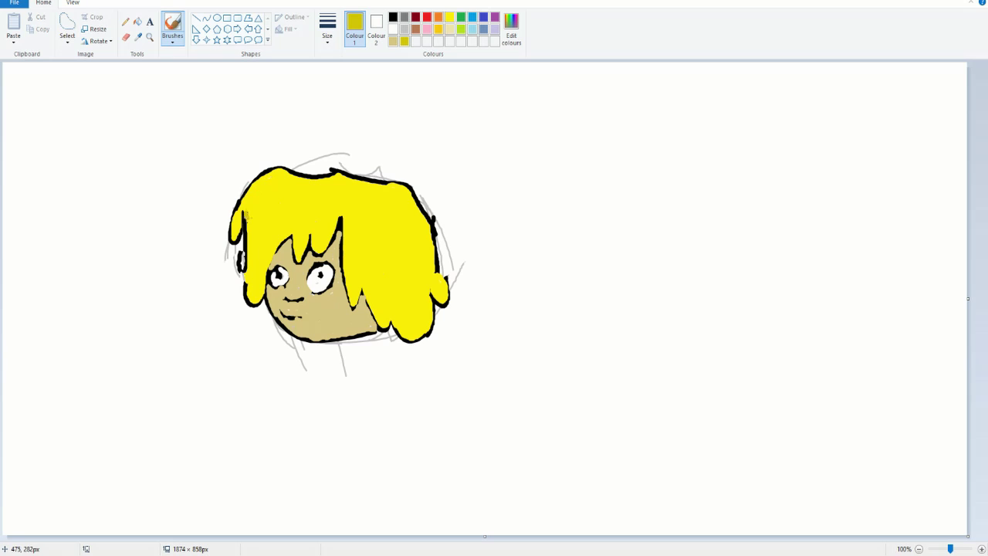
{"action": "left_click_drag", "start_coordinate": [244, 212], "coordinate": [259, 305]}
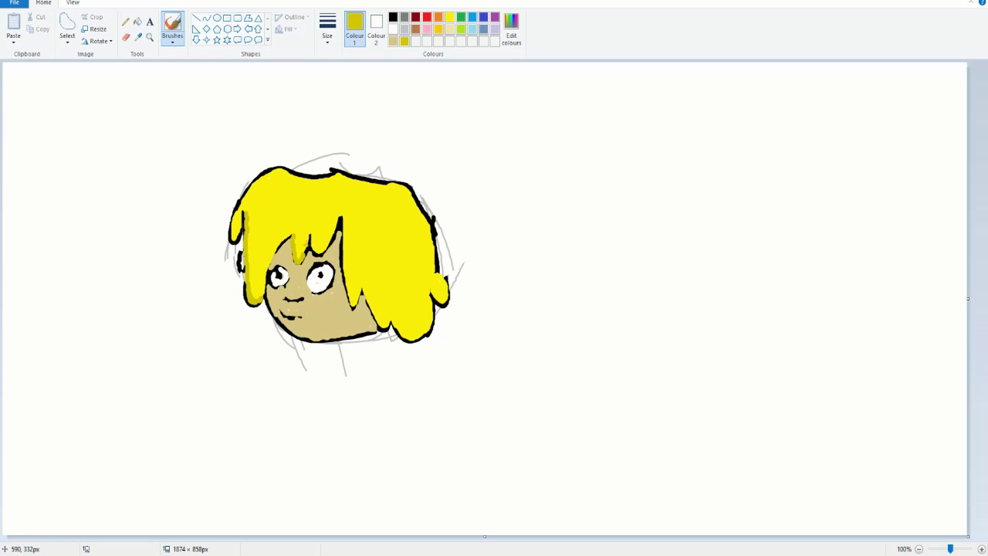
{"action": "left_click_drag", "start_coordinate": [312, 231], "coordinate": [311, 254]}
{"action": "mouse_move", "coordinate": [344, 217]}
{"action": "left_mouse_down"}
{"action": "mouse_move", "coordinate": [353, 308]}
{"action": "mouse_move", "coordinate": [419, 342]}
{"action": "mouse_move", "coordinate": [442, 286]}
{"action": "left_mouse_up"}
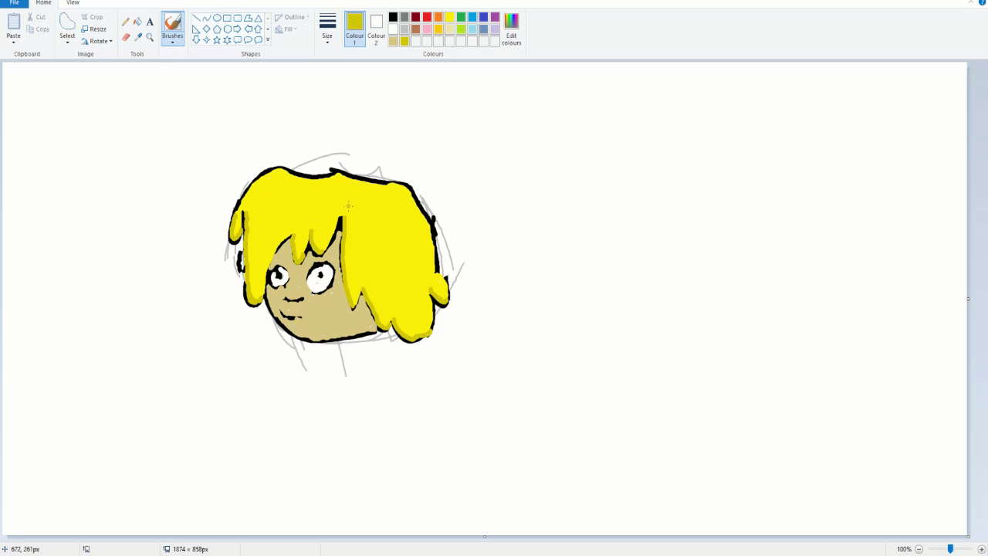
{"action": "left_click_drag", "start_coordinate": [236, 209], "coordinate": [280, 172]}
Step: Brush olive-gold shadows on the left cheek, under the bangs and beside the mouth
{"action": "left_click", "coordinate": [438, 28]}
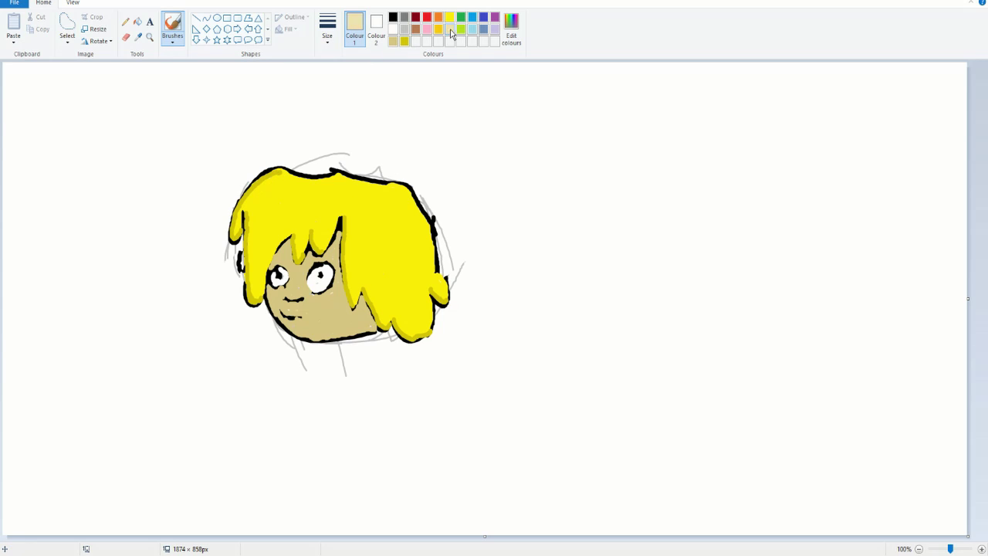
{"action": "left_click", "coordinate": [393, 41]}
{"action": "left_click", "coordinate": [405, 41]}
{"action": "mouse_move", "coordinate": [269, 281]}
{"action": "left_mouse_down"}
{"action": "mouse_move", "coordinate": [319, 301]}
{"action": "mouse_move", "coordinate": [323, 283]}
{"action": "left_mouse_up"}
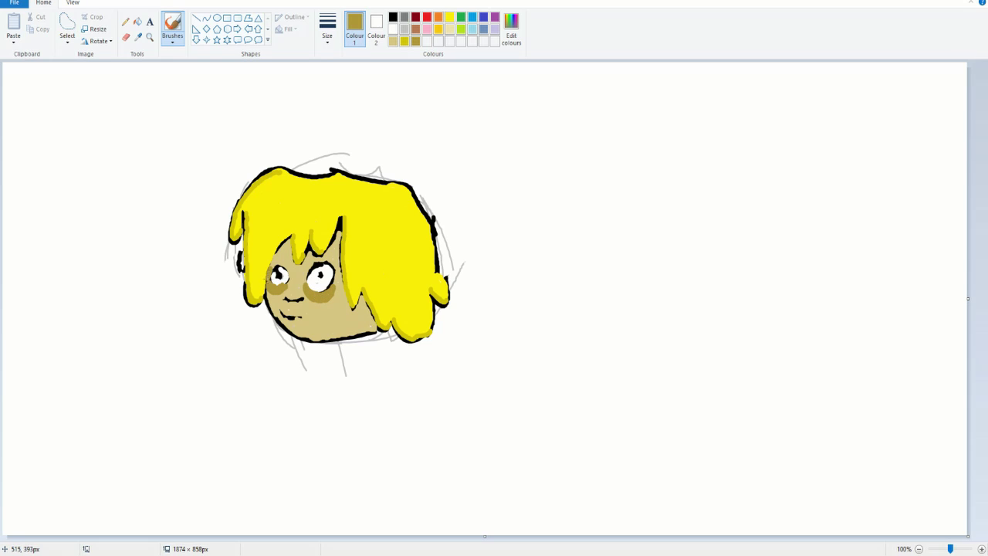
{"action": "mouse_move", "coordinate": [270, 261]}
{"action": "left_mouse_down"}
{"action": "mouse_move", "coordinate": [287, 240]}
{"action": "mouse_move", "coordinate": [294, 256]}
{"action": "mouse_move", "coordinate": [310, 242]}
{"action": "mouse_move", "coordinate": [333, 244]}
{"action": "mouse_move", "coordinate": [338, 284]}
{"action": "mouse_move", "coordinate": [363, 298]}
{"action": "left_mouse_up"}
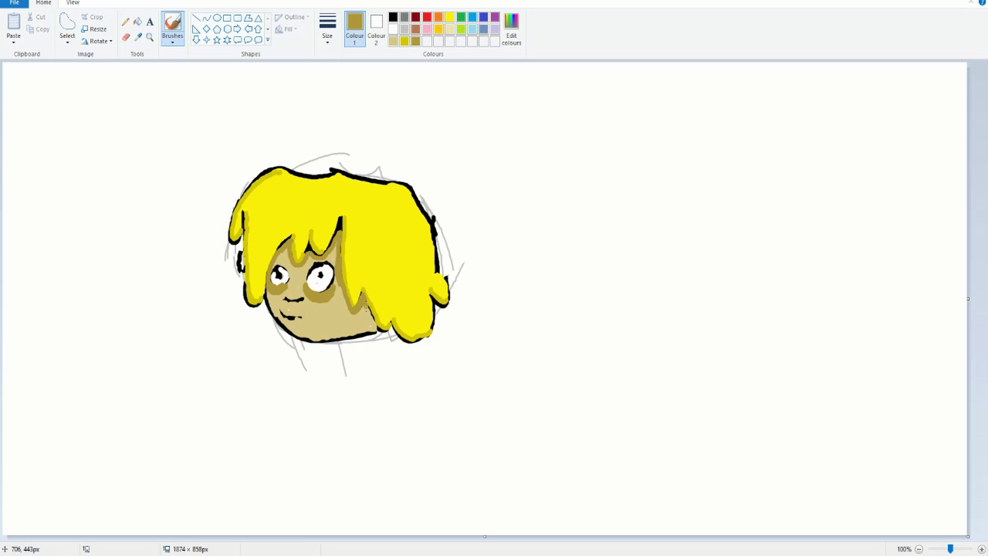
{"action": "mouse_move", "coordinate": [284, 300]}
{"action": "left_mouse_down"}
{"action": "mouse_move", "coordinate": [299, 303]}
{"action": "mouse_move", "coordinate": [298, 314]}
{"action": "left_mouse_up"}
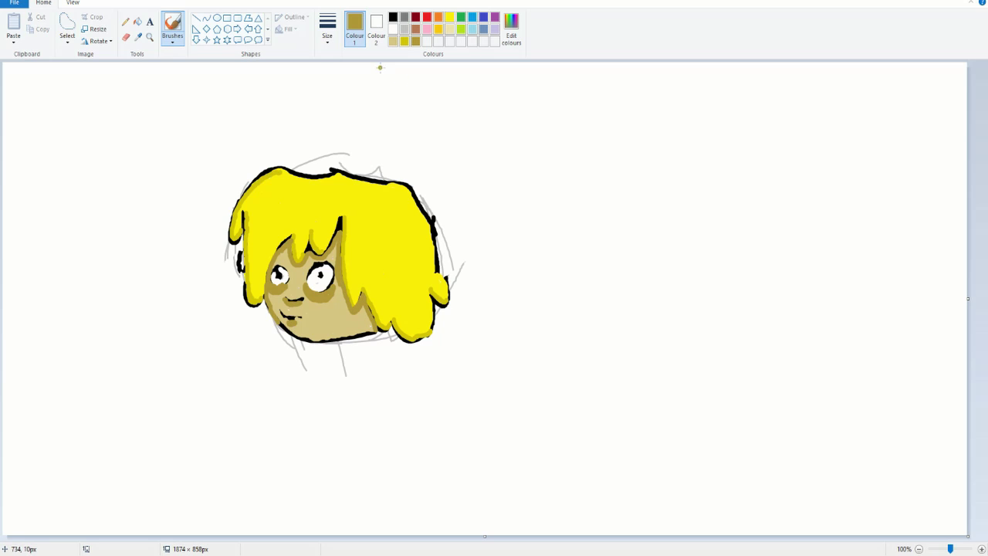
Step: Lighten the skin around both eyes with a light tan
{"action": "left_click", "coordinate": [392, 41]}
{"action": "left_click", "coordinate": [428, 41]}
{"action": "left_click_drag", "start_coordinate": [268, 270], "coordinate": [316, 264]}
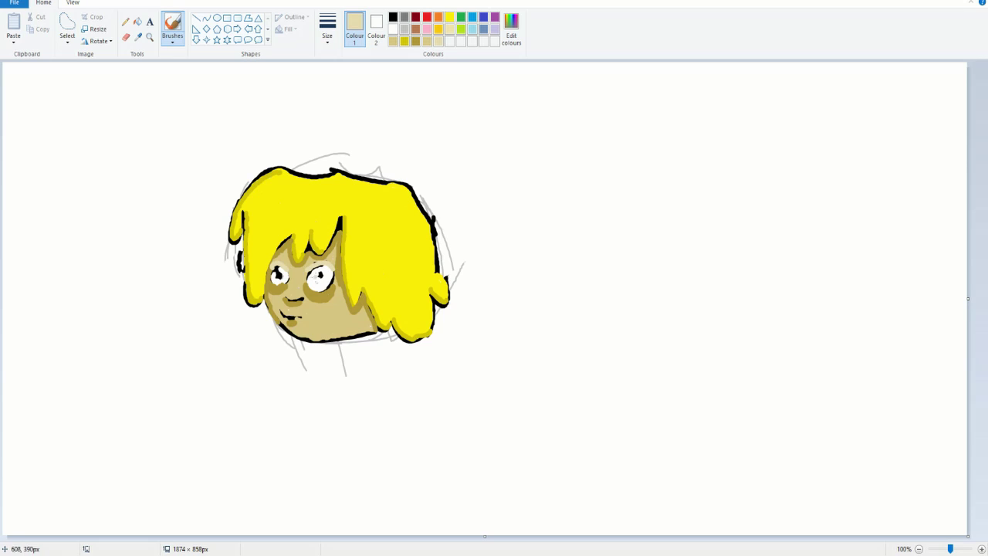
Step: Dab light tan below the right eye and brush pale-yellow highlights along the hair strands and edges
{"action": "left_click_drag", "start_coordinate": [312, 299], "coordinate": [323, 298]}
{"action": "left_click", "coordinate": [402, 39]}
{"action": "left_click", "coordinate": [449, 18]}
{"action": "left_click", "coordinate": [450, 41]}
{"action": "left_click_drag", "start_coordinate": [262, 299], "coordinate": [340, 210]}
{"action": "left_click_drag", "start_coordinate": [364, 306], "coordinate": [352, 280]}
{"action": "mouse_move", "coordinate": [392, 328]}
{"action": "left_mouse_down"}
{"action": "mouse_move", "coordinate": [383, 317]}
{"action": "mouse_move", "coordinate": [433, 273]}
{"action": "left_mouse_up"}
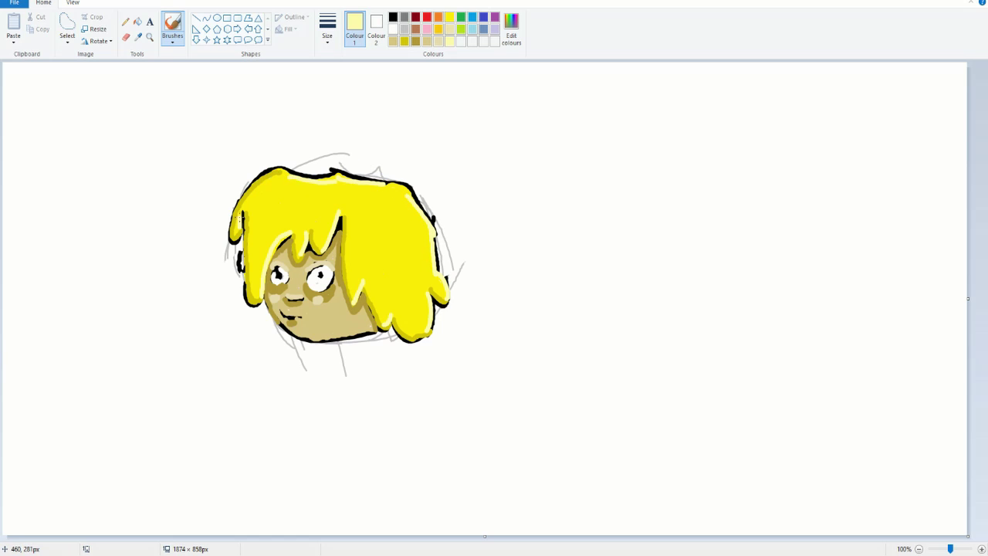
{"action": "left_click_drag", "start_coordinate": [240, 229], "coordinate": [240, 210]}
{"action": "left_click", "coordinate": [67, 27]}
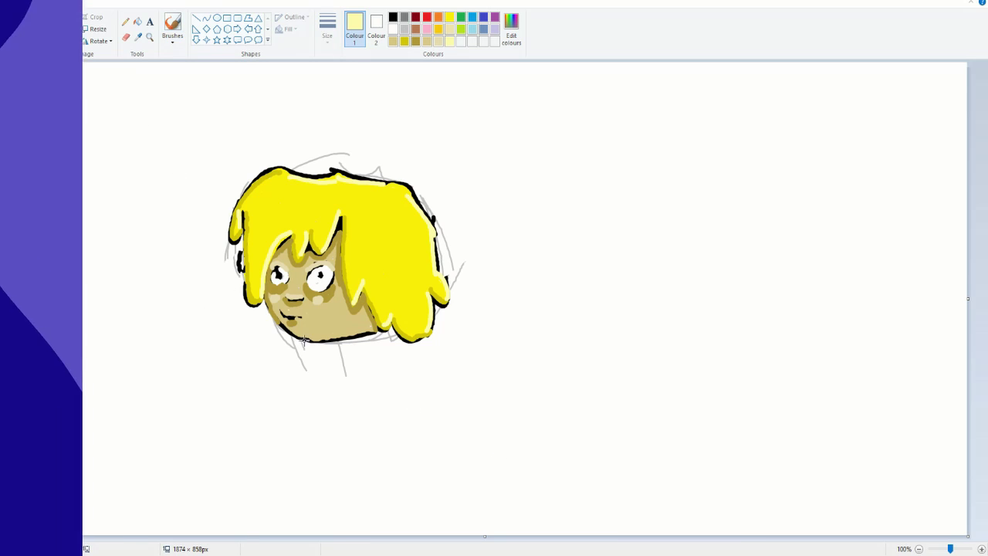